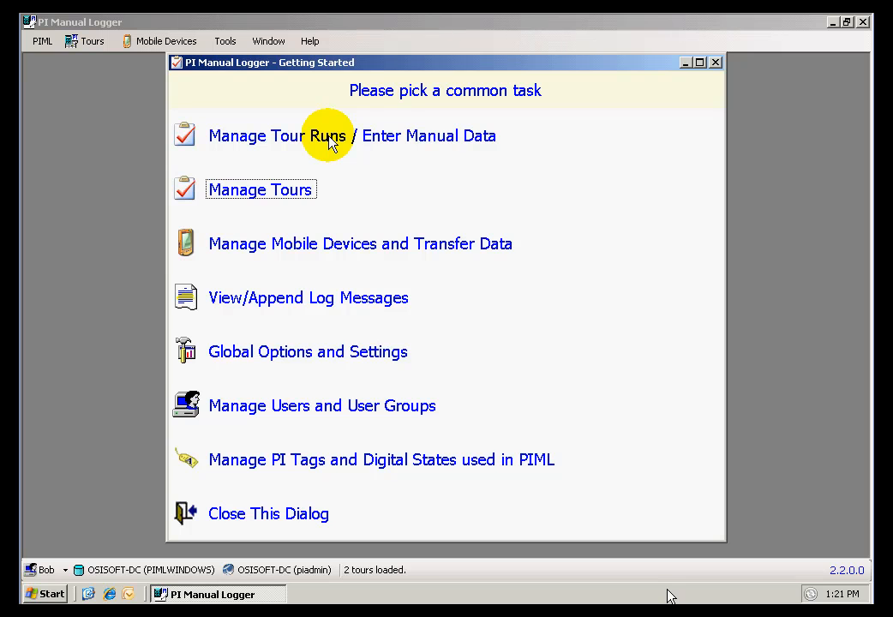
- Open tour run management, show the runs of the Experiment 190 tour, and widen the Run Time Stamp column
left_click(329, 139)
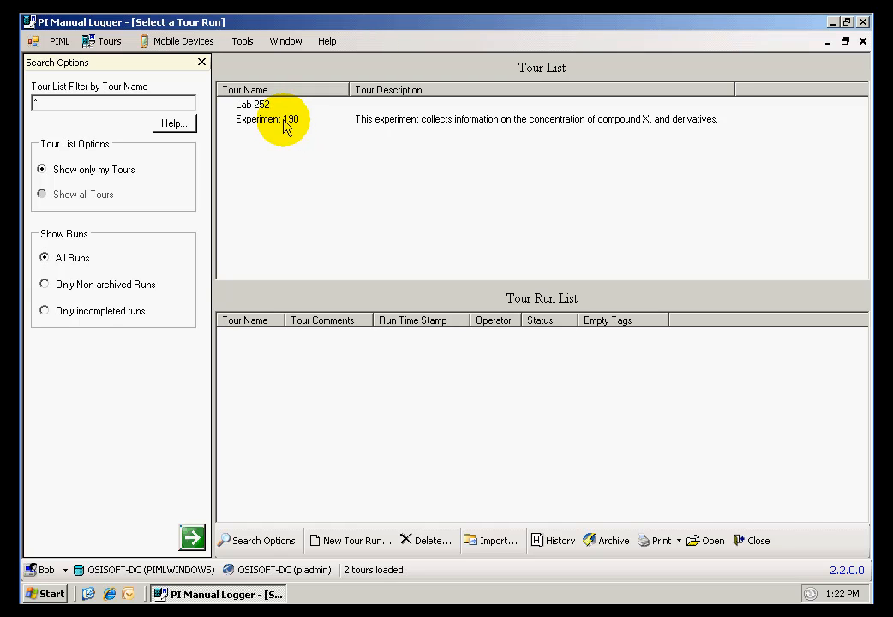
left_click(287, 127)
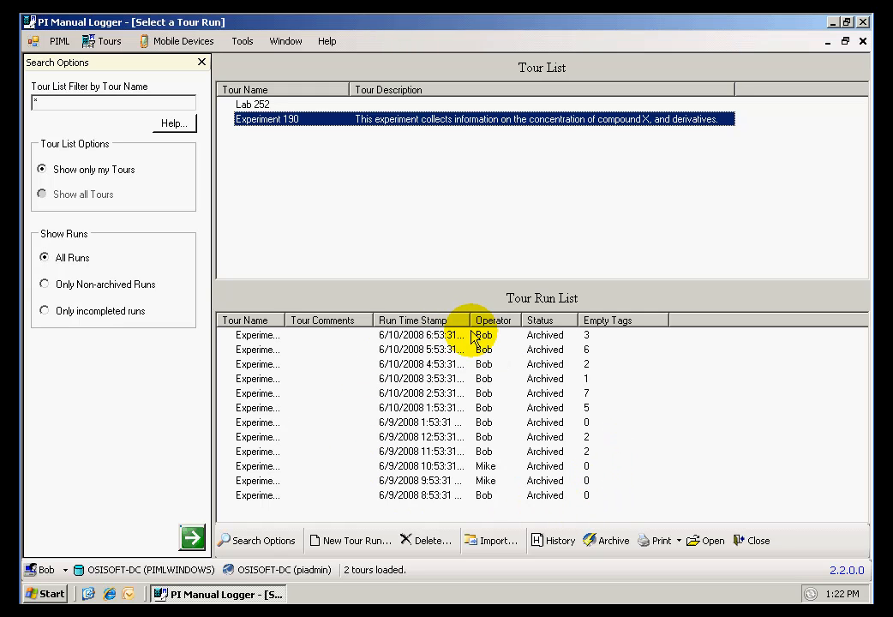
left_click_drag(473, 321, 506, 320)
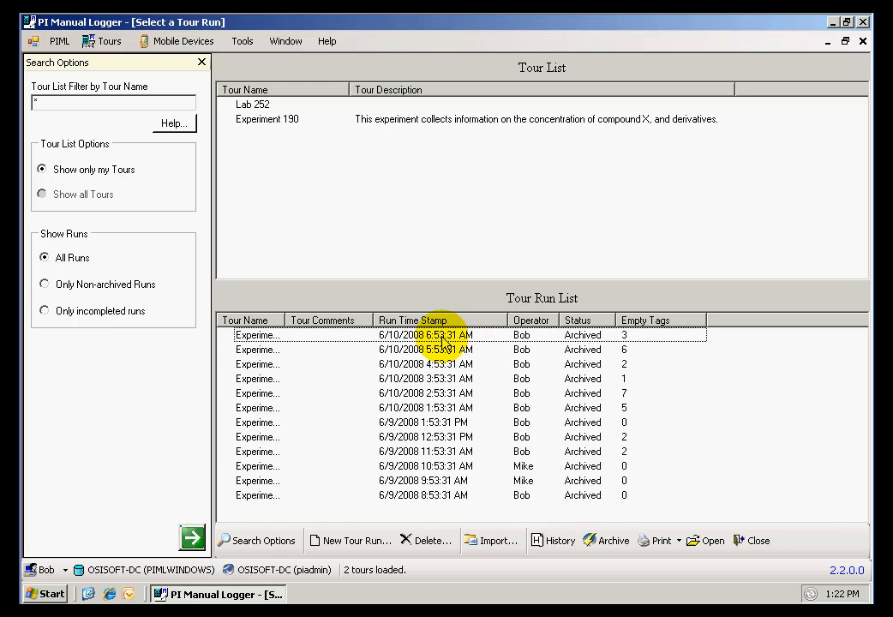
- Create a new tour run for Experiment 190 with the time stamp 6/10/2008 7:53:31 AM
left_click(289, 127)
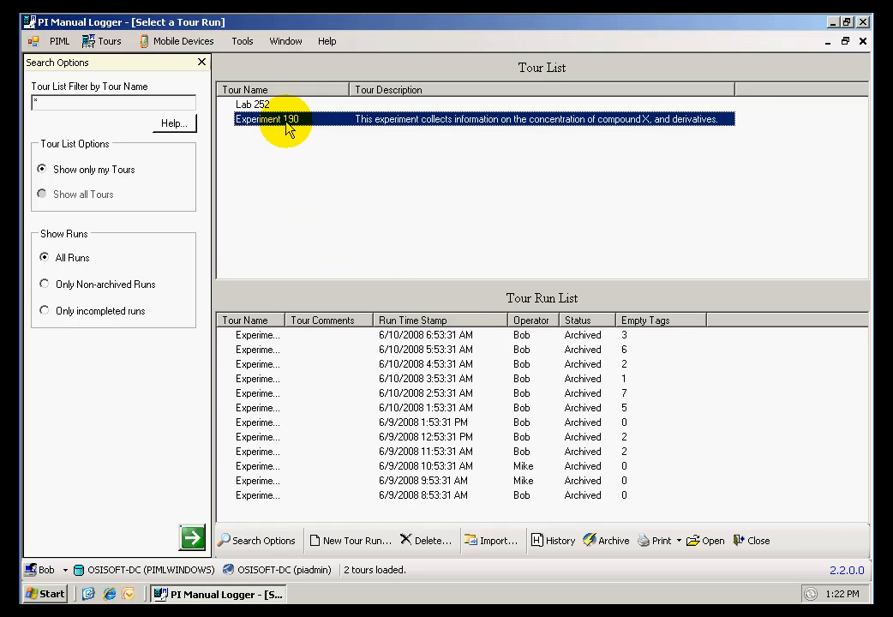
left_click(361, 550)
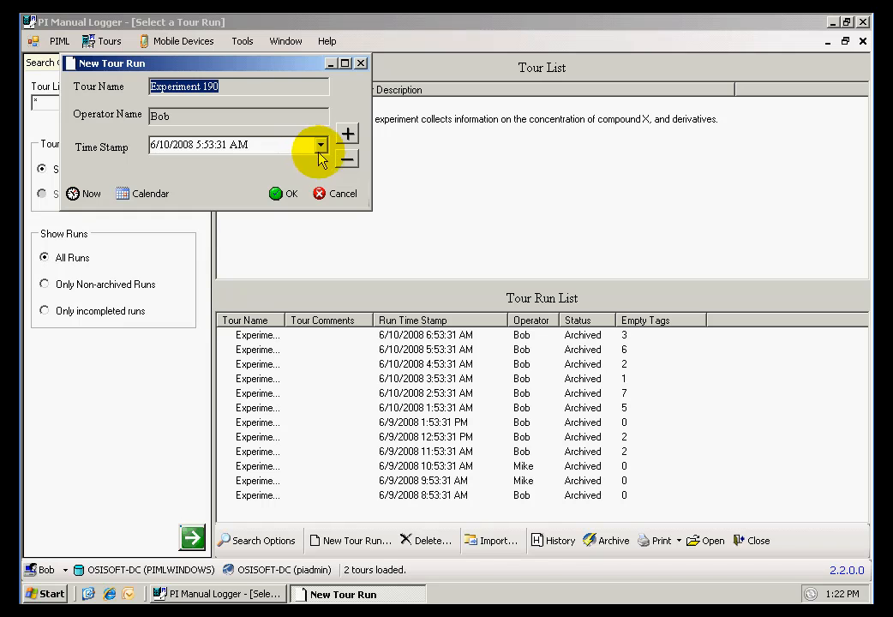
left_click(347, 134)
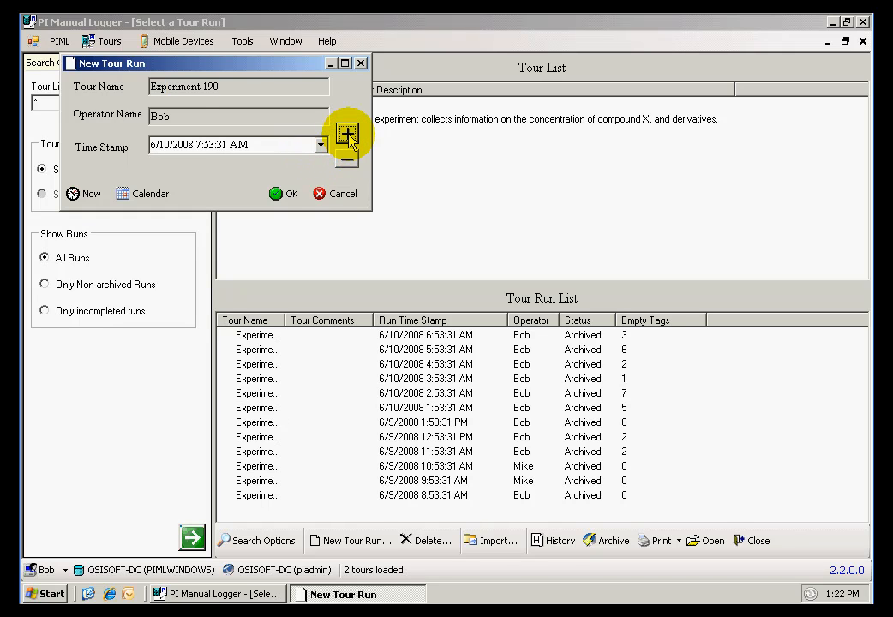
left_click(285, 196)
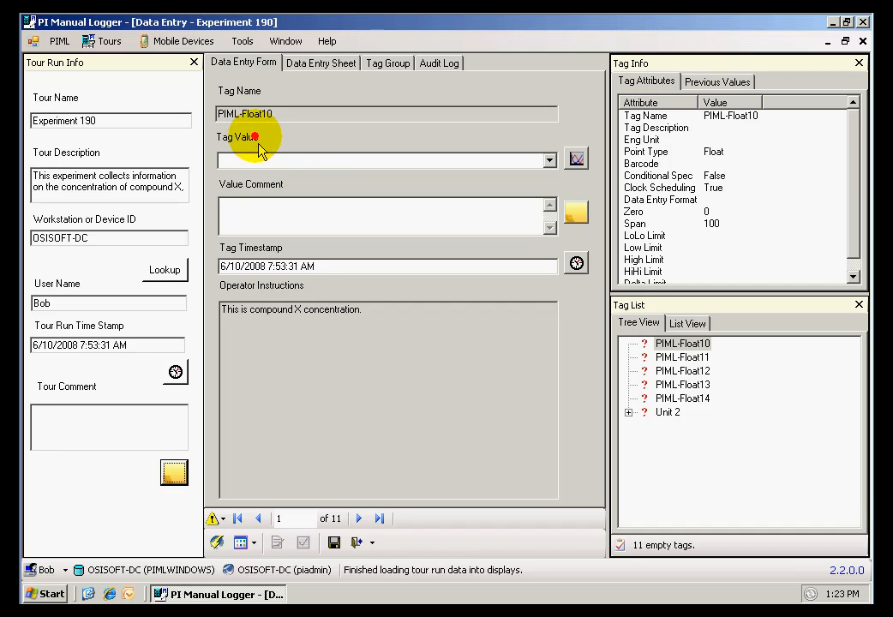
mouse_move(203, 55)
left_mouse_down()
mouse_move(209, 81)
mouse_move(602, 519)
left_mouse_up()
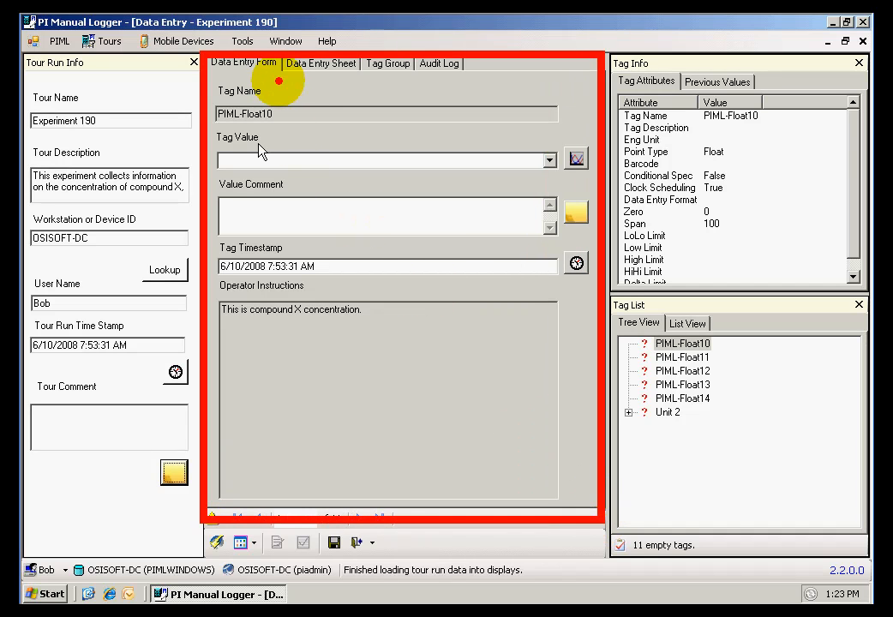
key("Escape")
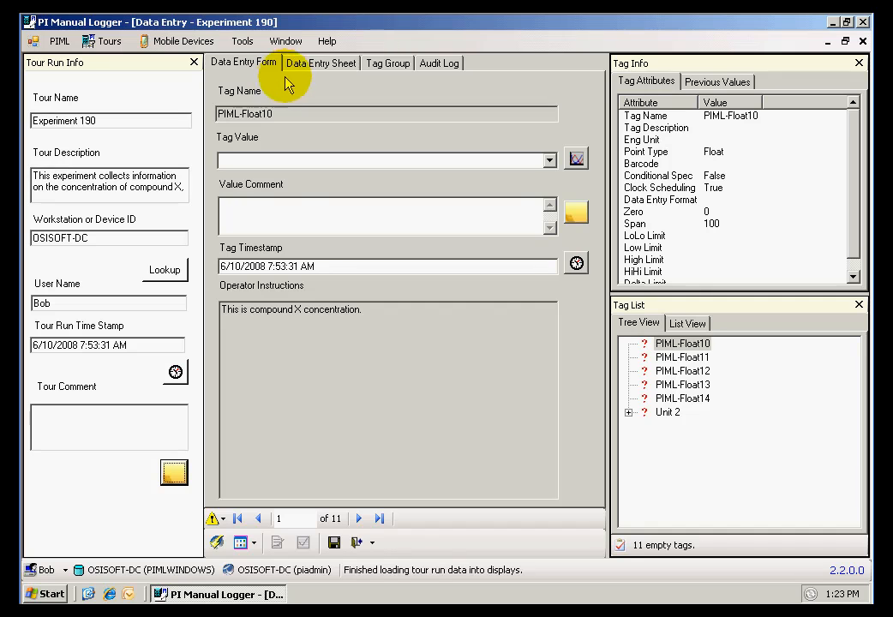
- Look over the tags and columns in the Data Entry Sheet view and return to the Data Entry Form
left_click(322, 63)
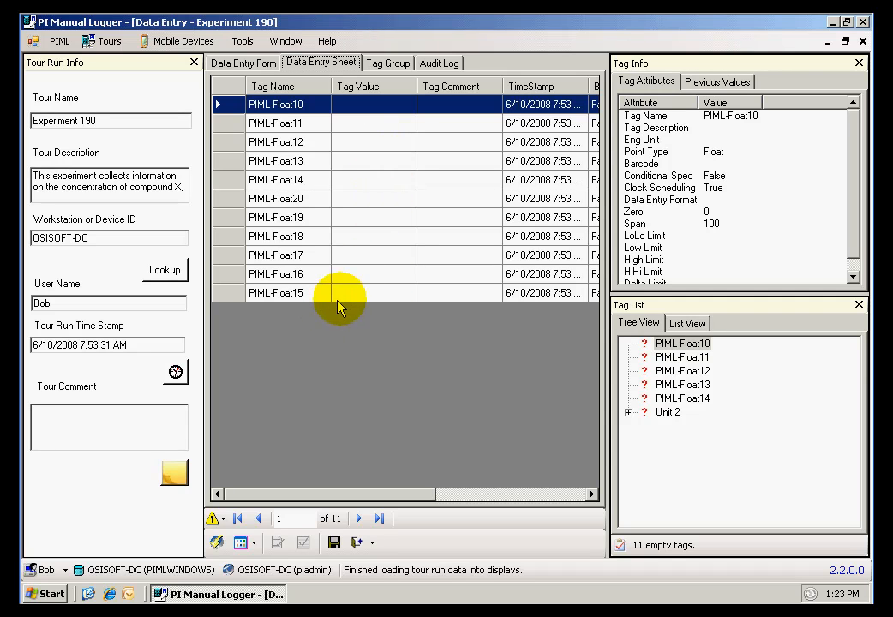
left_click_drag(413, 498, 564, 501)
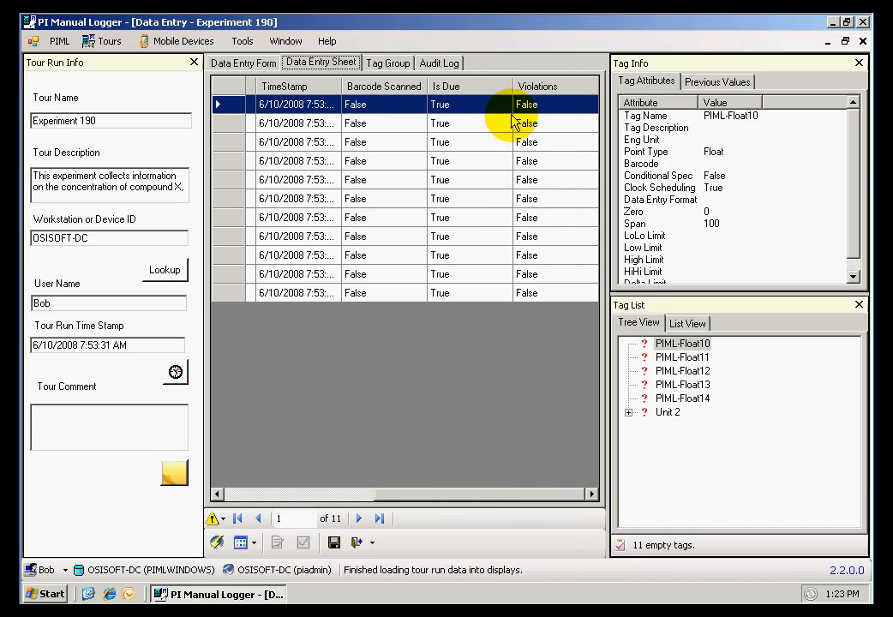
left_click(254, 68)
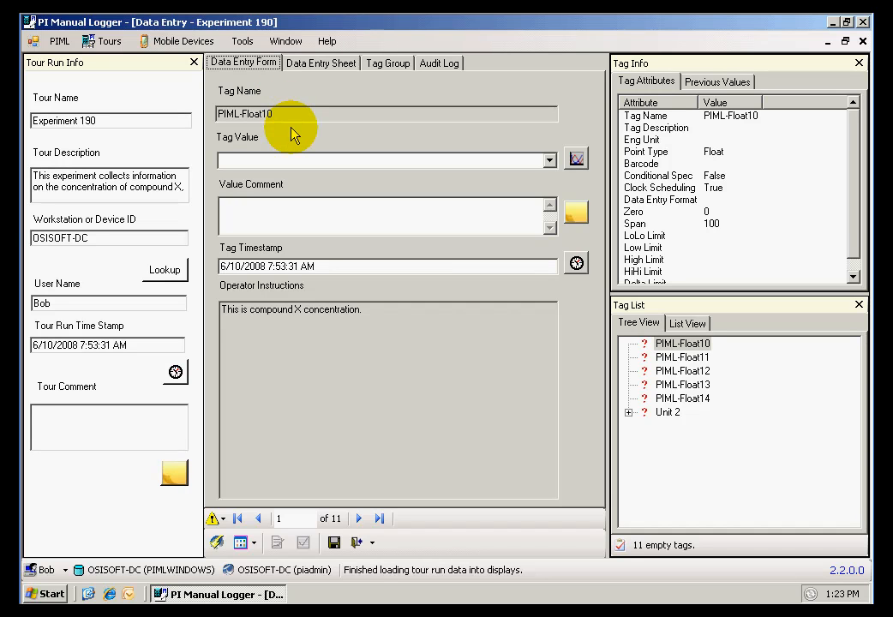
- Enter a value of 45 for tag PIML-Float10 with the comment "This is my first value"
left_click(278, 163)
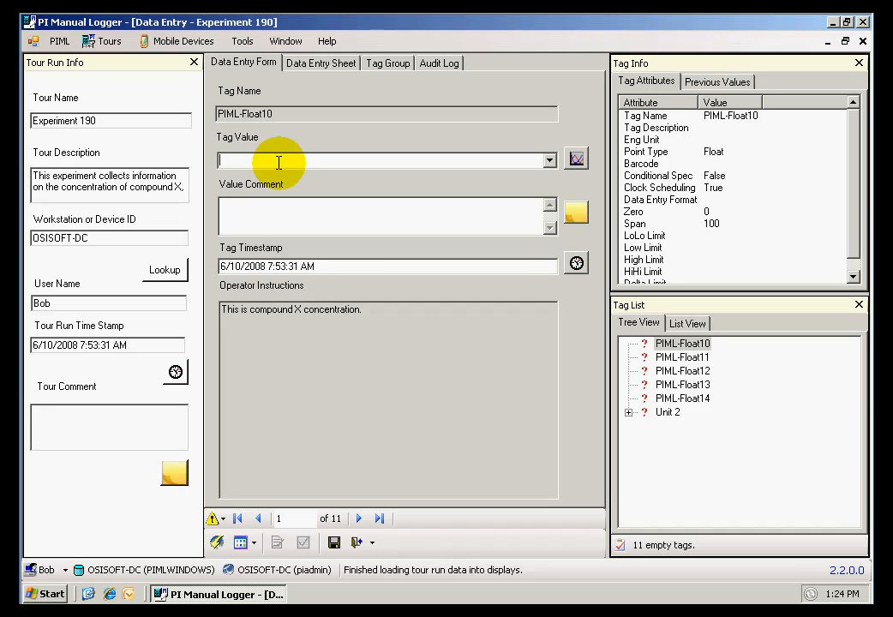
type("45")
left_click(279, 206)
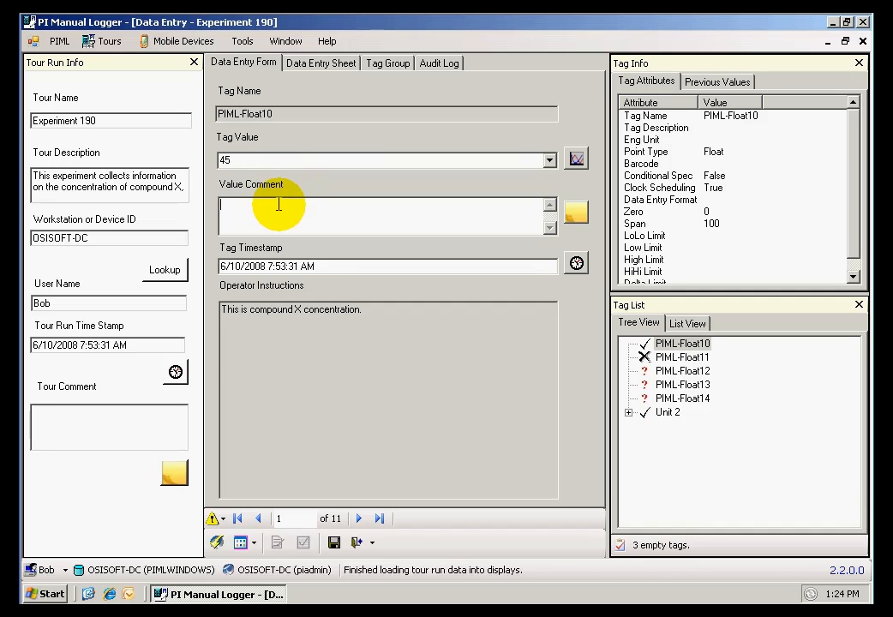
type("This is my first value")
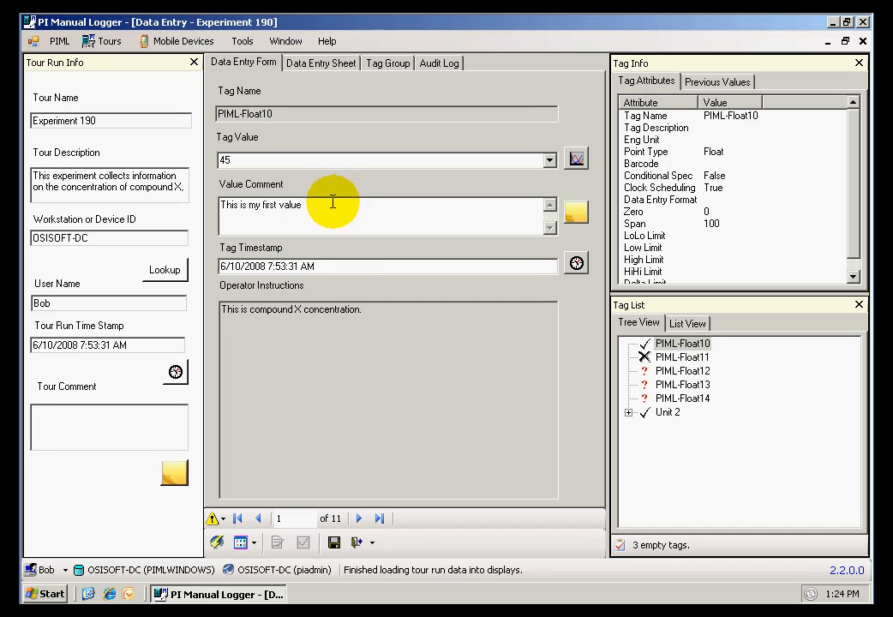
left_click(232, 160)
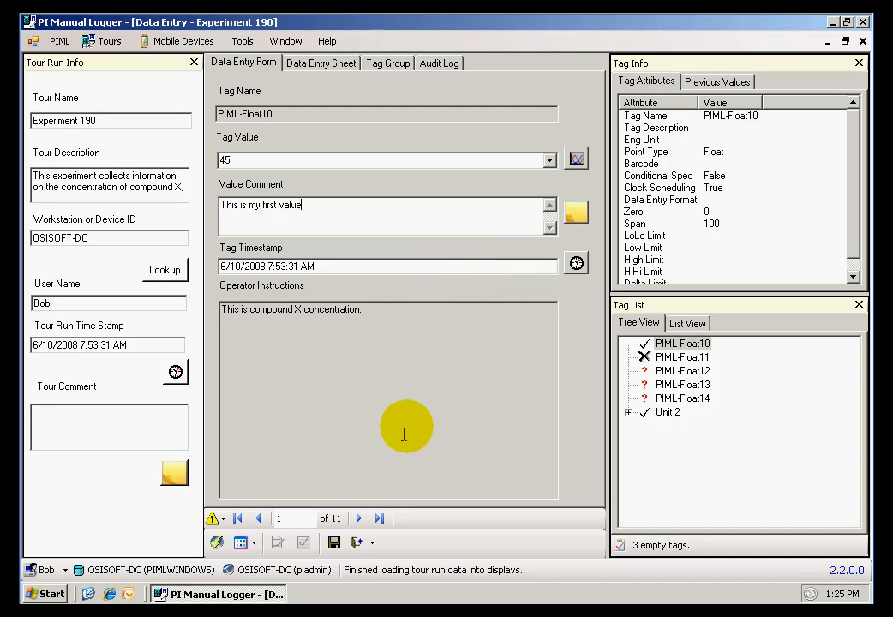
- Skip PIML-Float11, enter a value of 2 for PIML-Float12, and acknowledge the resulting prompts
left_click(359, 520)
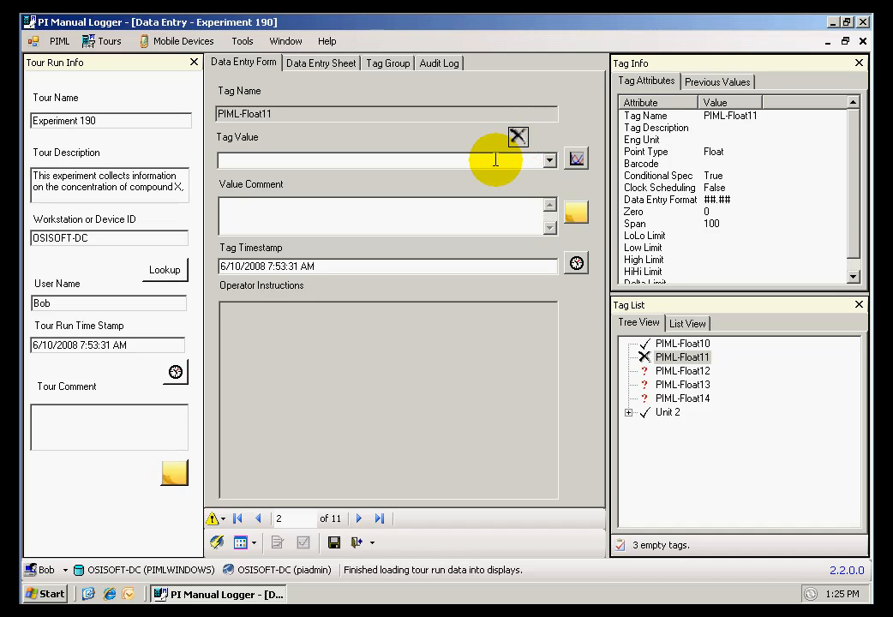
left_click(496, 159)
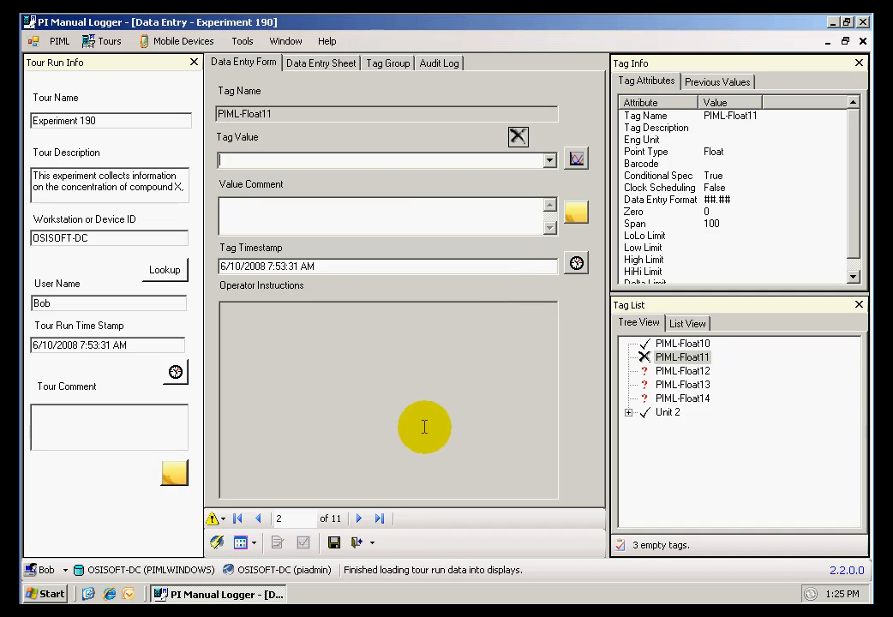
left_click(361, 519)
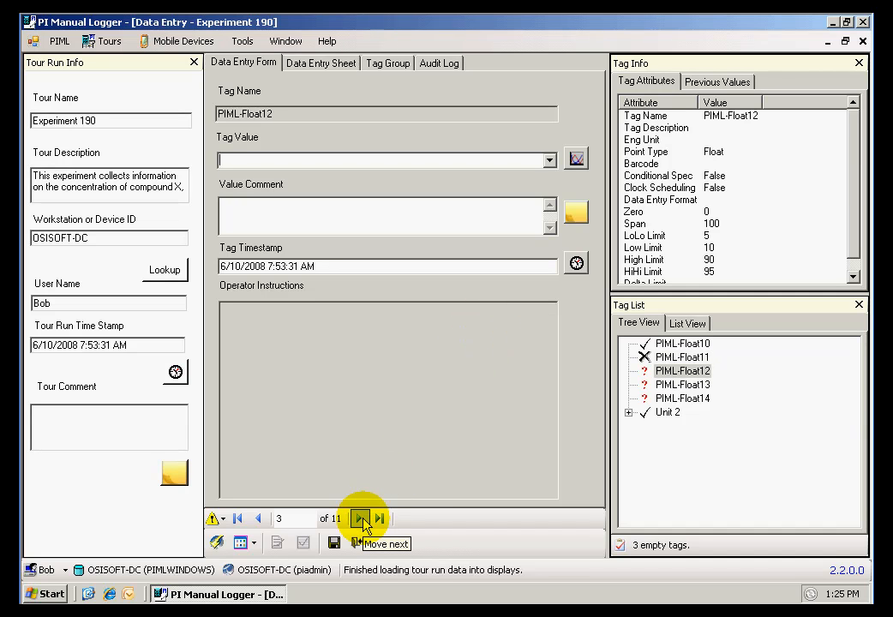
left_click(267, 163)
type("2")
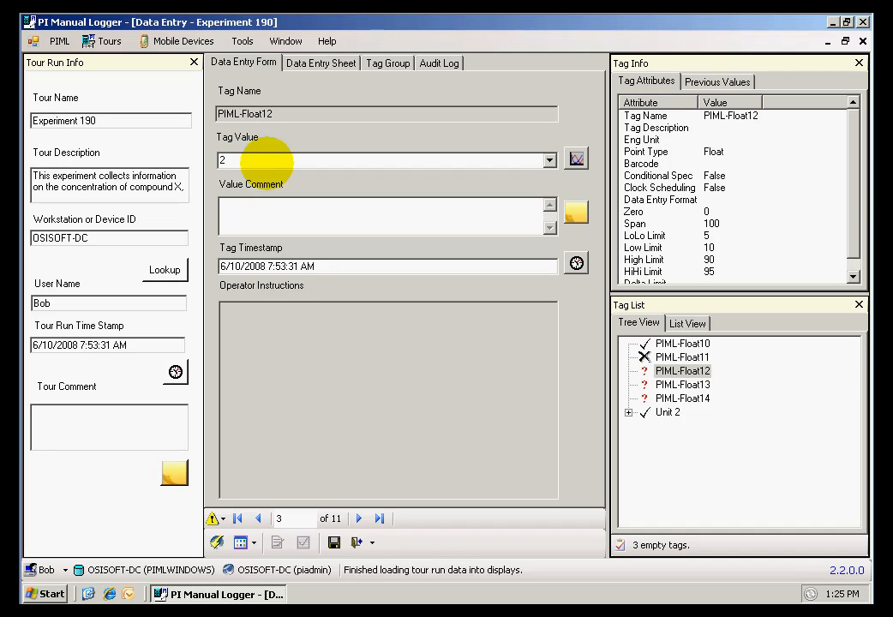
left_click(358, 519)
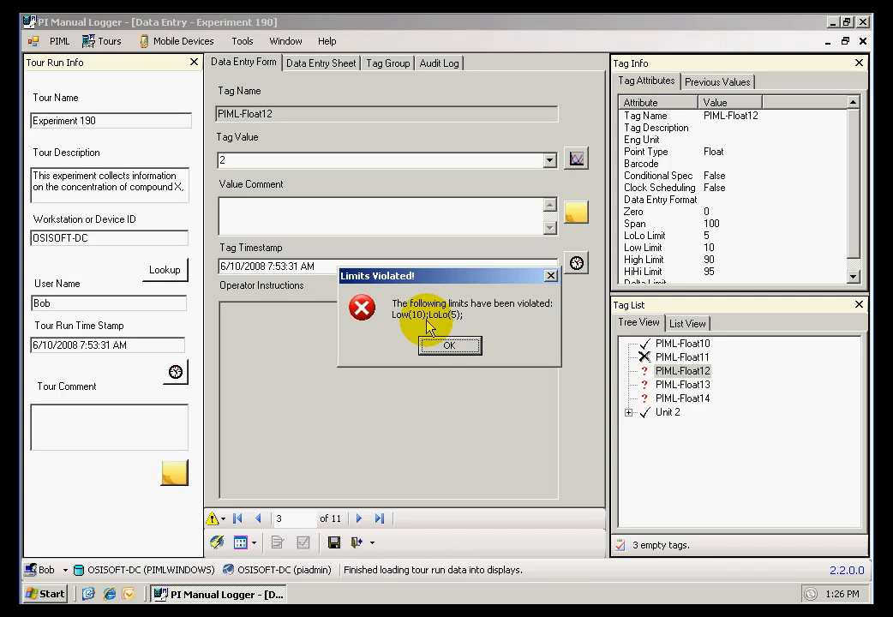
left_click(447, 348)
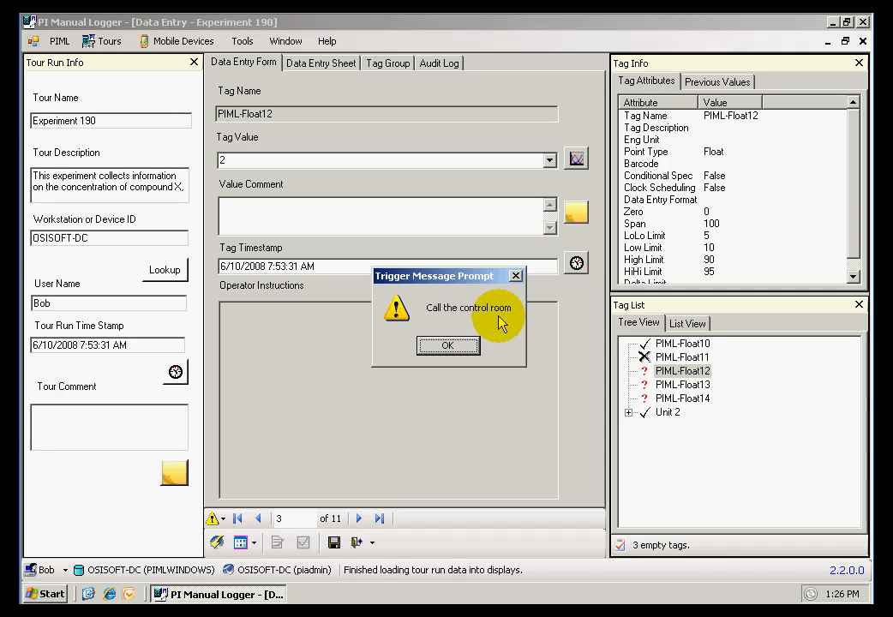
left_click(457, 345)
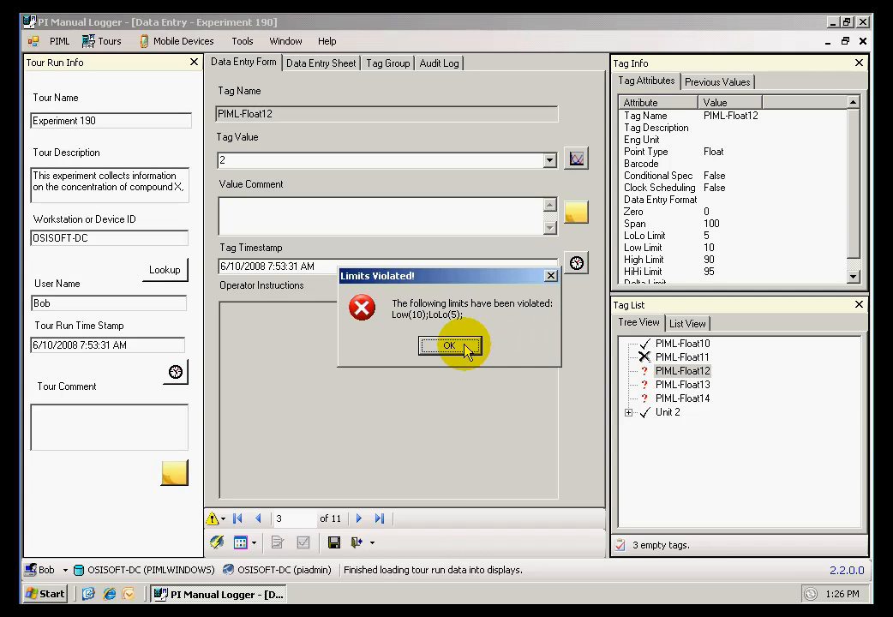
left_click(449, 345)
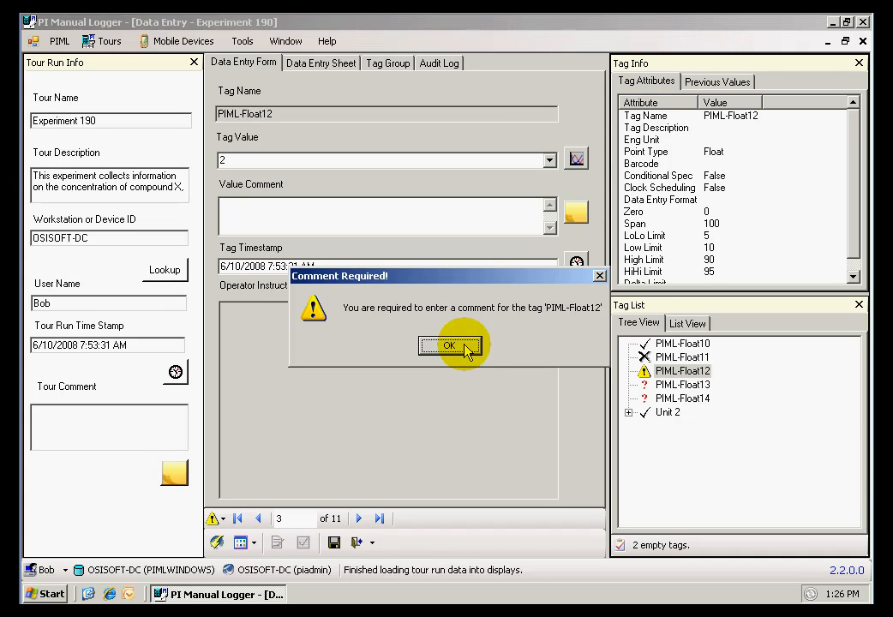
left_click(468, 348)
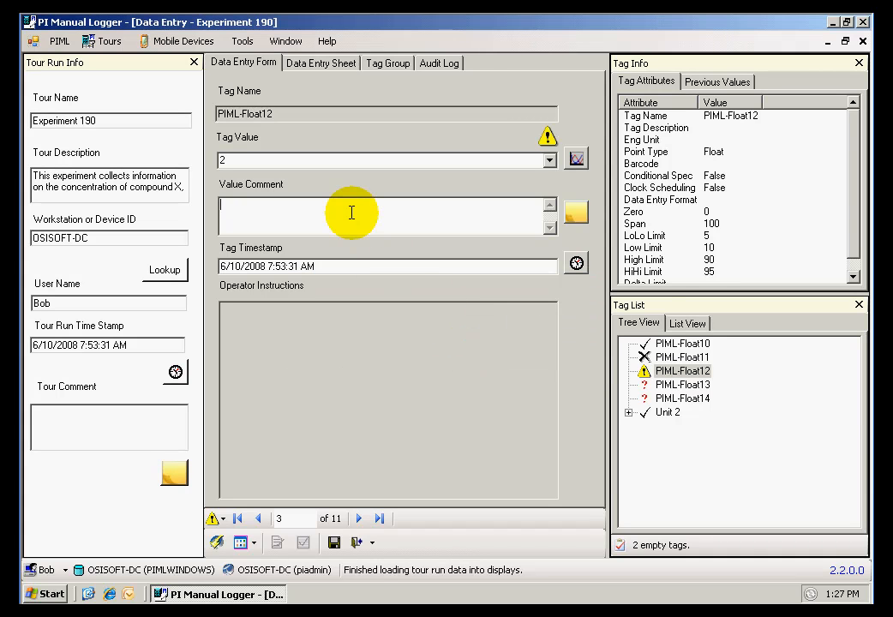
- Add the comment "Limited violated" to PIML-Float12 and check which limits its value violates
type("Limited violated")
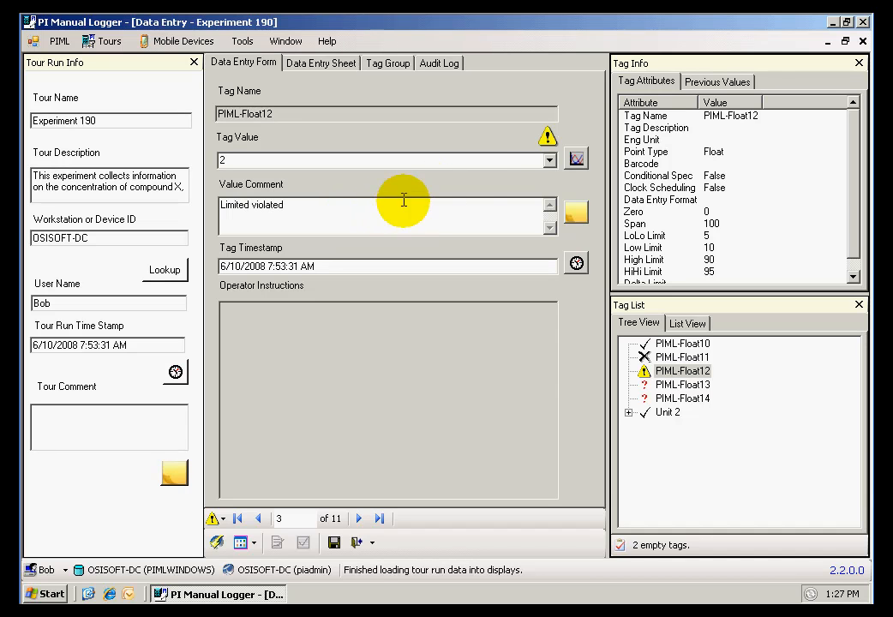
left_click(548, 137)
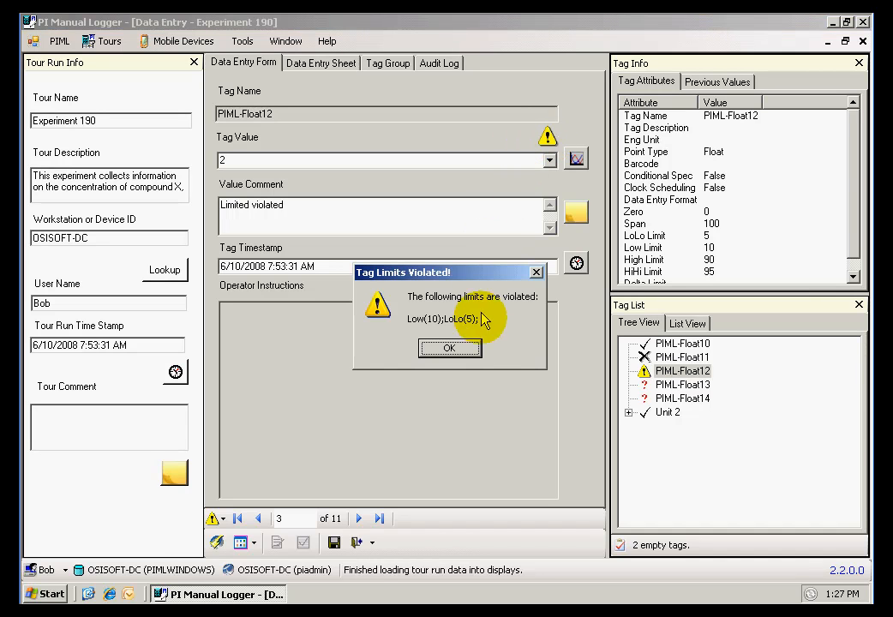
left_click(472, 347)
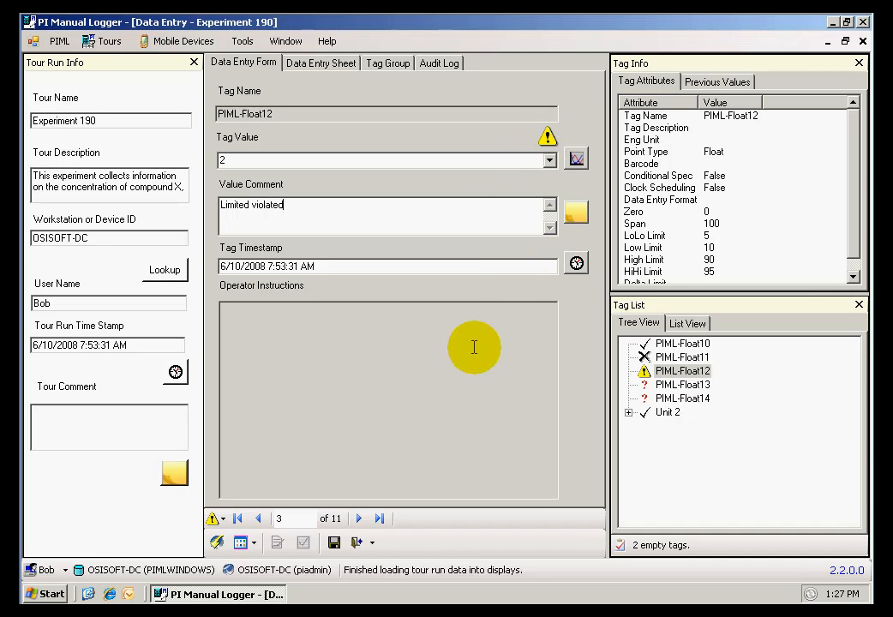
- Enter a value of 45 for tag PIML-Float13 and move on to PIML-Float20 in Unit 2
left_click(358, 519)
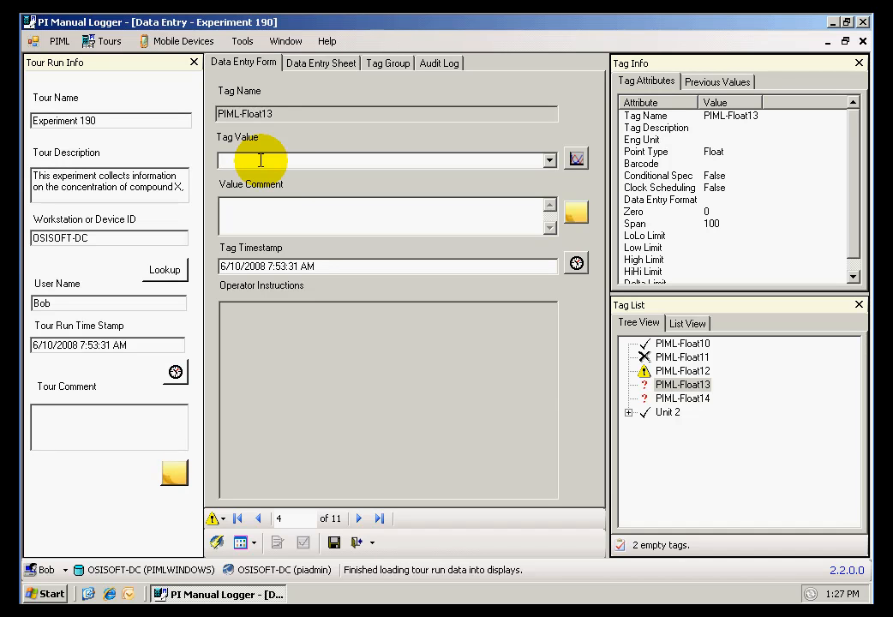
type("45")
left_click(334, 542)
left_click(360, 519)
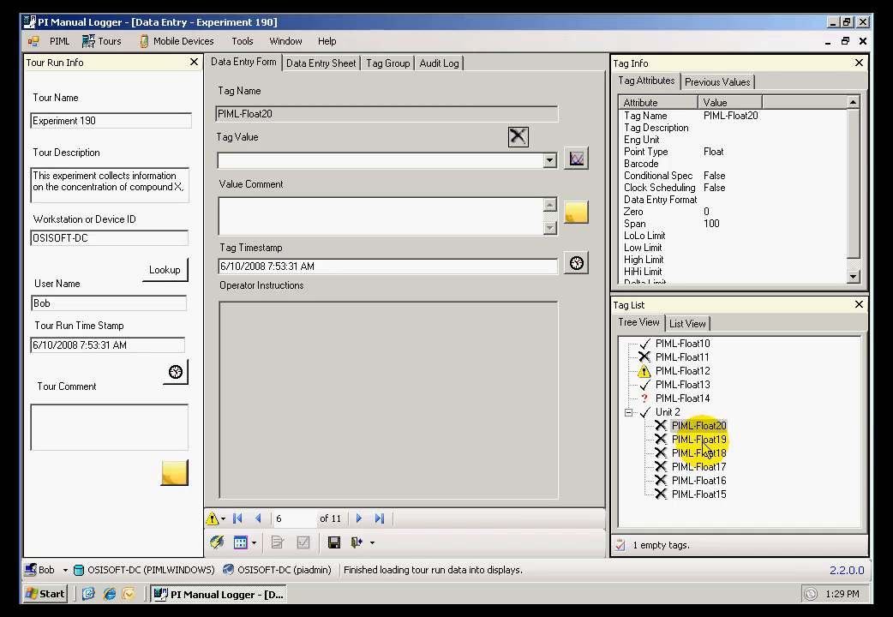
- Save the changes to the Experiment 190 run and exit data entry to the tour run list
left_click(336, 543)
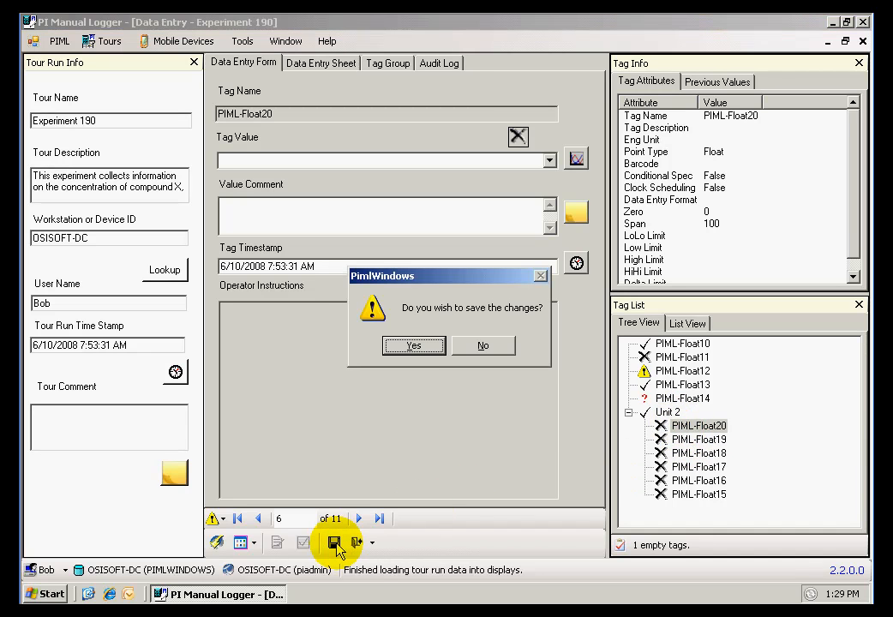
left_click(420, 347)
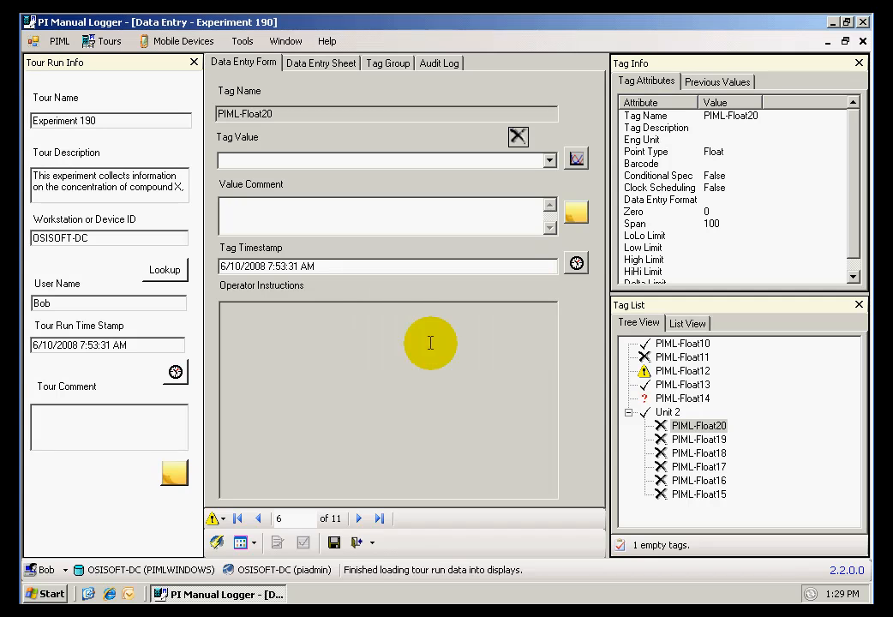
left_click(361, 544)
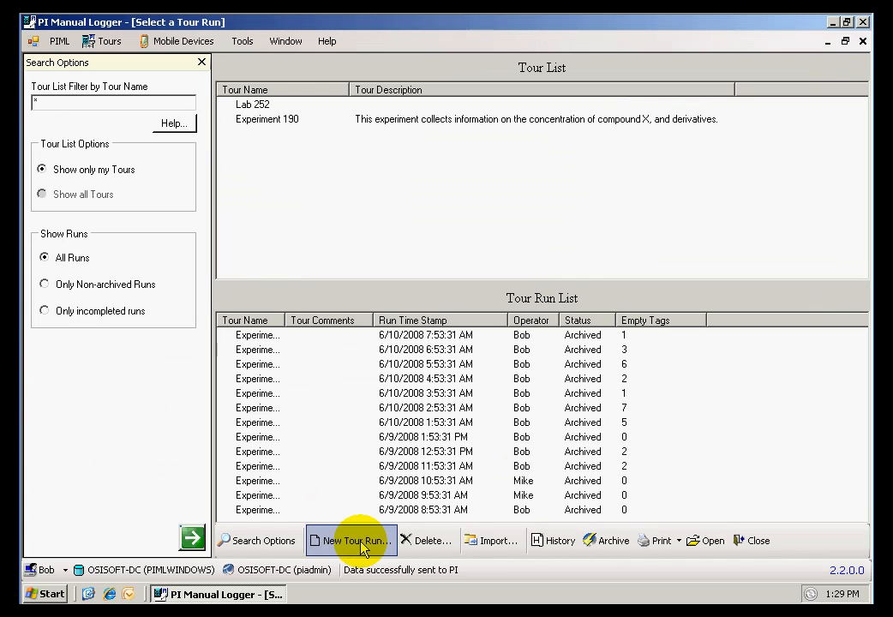